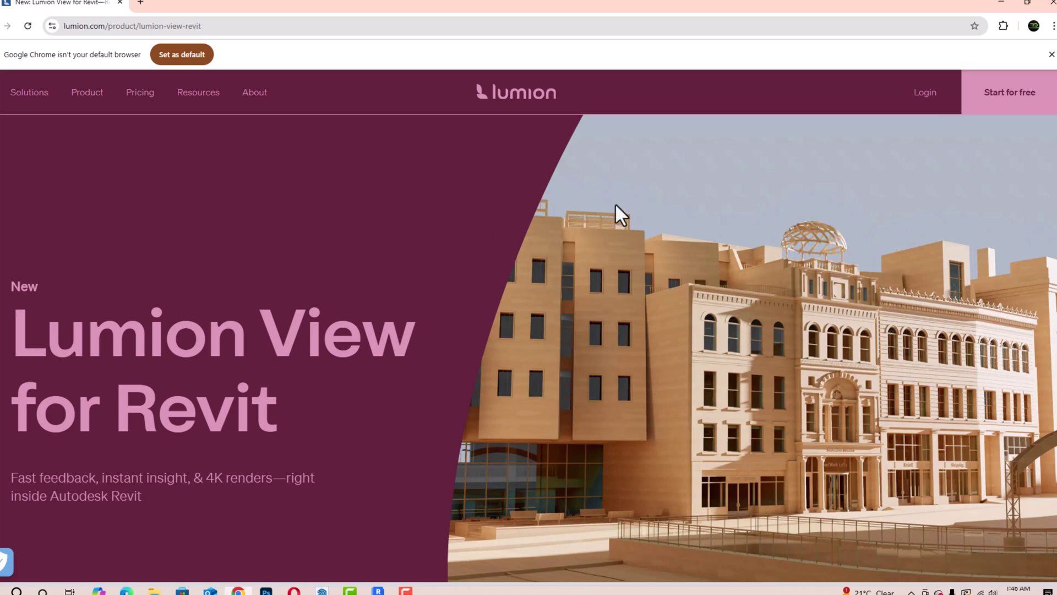
{"action": "scroll", "coordinate": [615, 206], "scroll_direction": "down", "scroll_amount": 2}
{"action": "scroll", "coordinate": [615, 206], "scroll_direction": "up", "scroll_amount": 2}
{"action": "scroll", "coordinate": [616, 213], "scroll_direction": "down", "scroll_amount": 3}
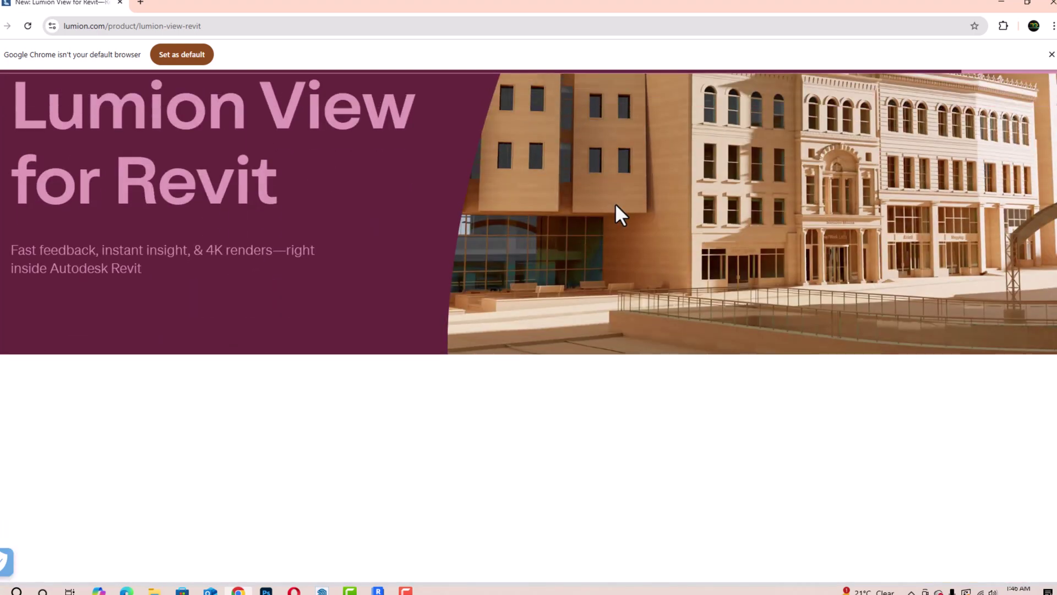
{"action": "scroll", "coordinate": [428, 245], "scroll_direction": "up", "scroll_amount": 2}
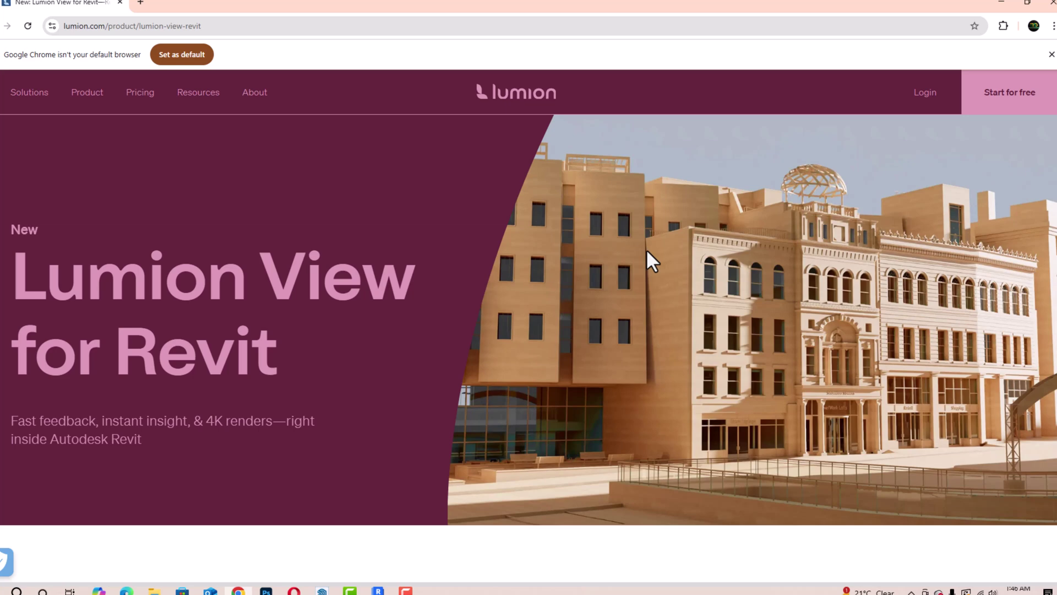
{"action": "scroll", "coordinate": [658, 238], "scroll_direction": "down", "scroll_amount": 1}
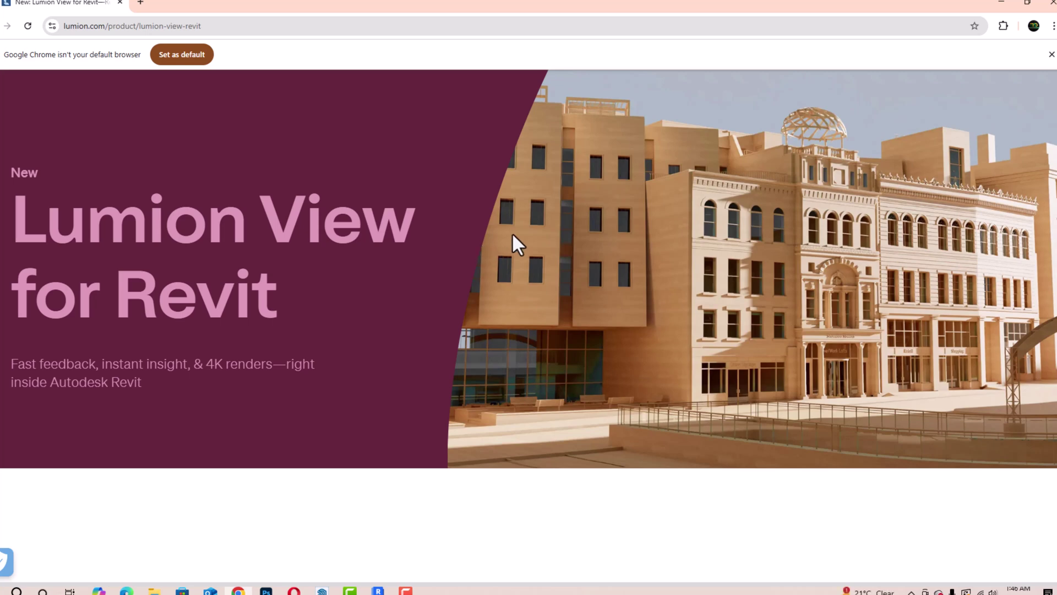
{"action": "scroll", "coordinate": [521, 275], "scroll_direction": "down", "scroll_amount": 2}
{"action": "scroll", "coordinate": [522, 275], "scroll_direction": "down", "scroll_amount": 3}
{"action": "scroll", "coordinate": [523, 276], "scroll_direction": "down", "scroll_amount": 1}
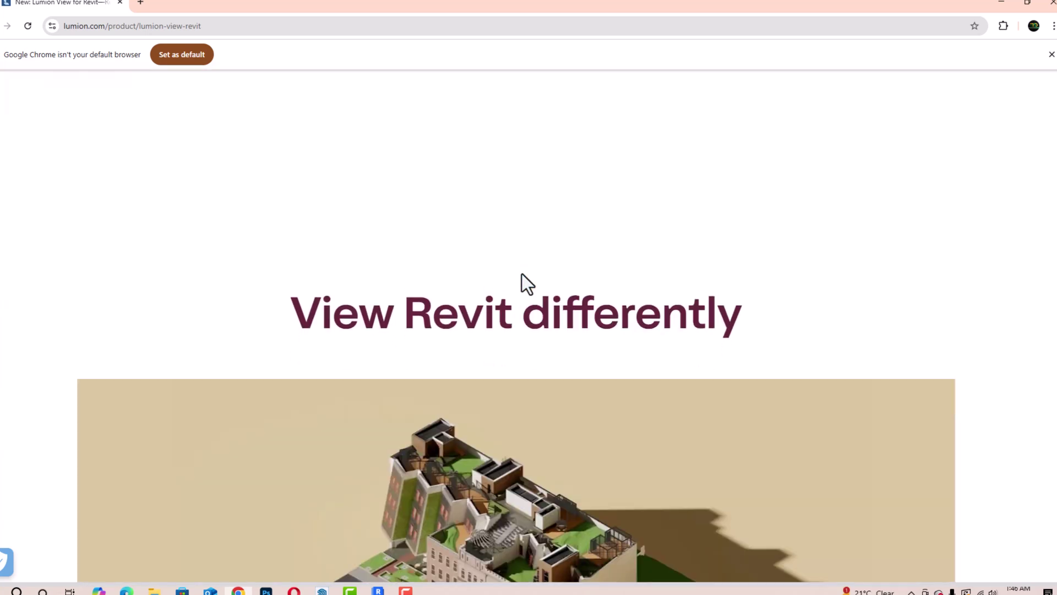
{"action": "scroll", "coordinate": [522, 275], "scroll_direction": "down", "scroll_amount": 2}
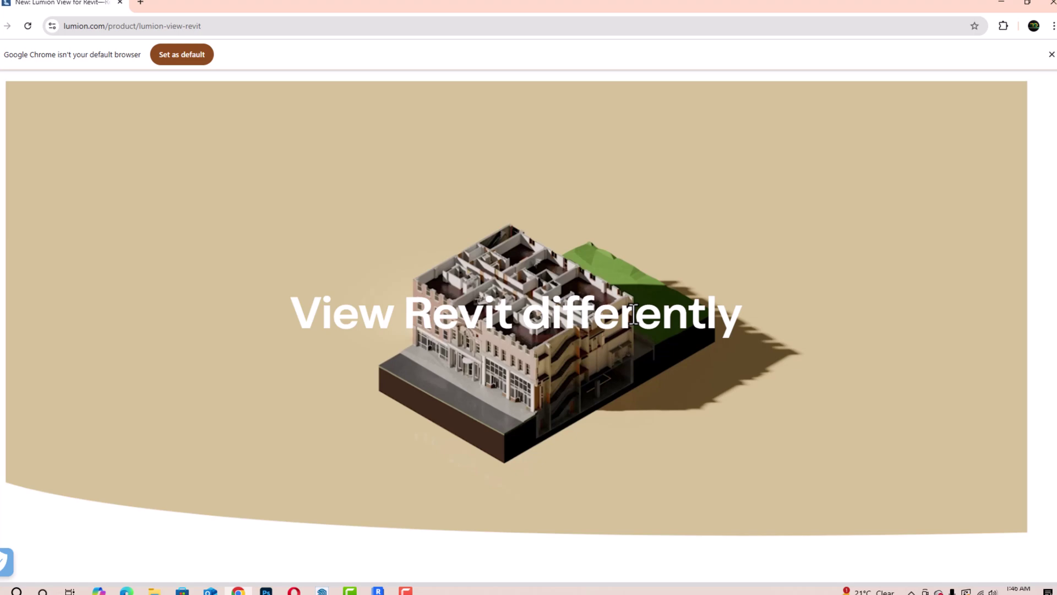
{"action": "scroll", "coordinate": [625, 324], "scroll_direction": "down", "scroll_amount": 2}
{"action": "scroll", "coordinate": [480, 336], "scroll_direction": "down", "scroll_amount": 1}
{"action": "scroll", "coordinate": [479, 336], "scroll_direction": "down", "scroll_amount": 2}
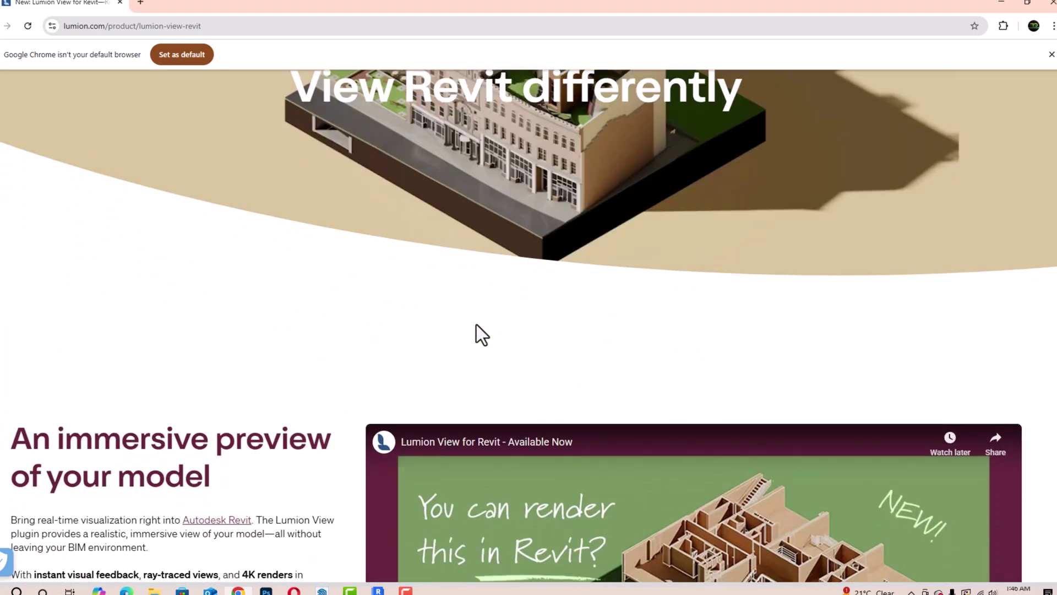
{"action": "scroll", "coordinate": [439, 302], "scroll_direction": "down", "scroll_amount": 1}
{"action": "scroll", "coordinate": [438, 303], "scroll_direction": "down", "scroll_amount": 1}
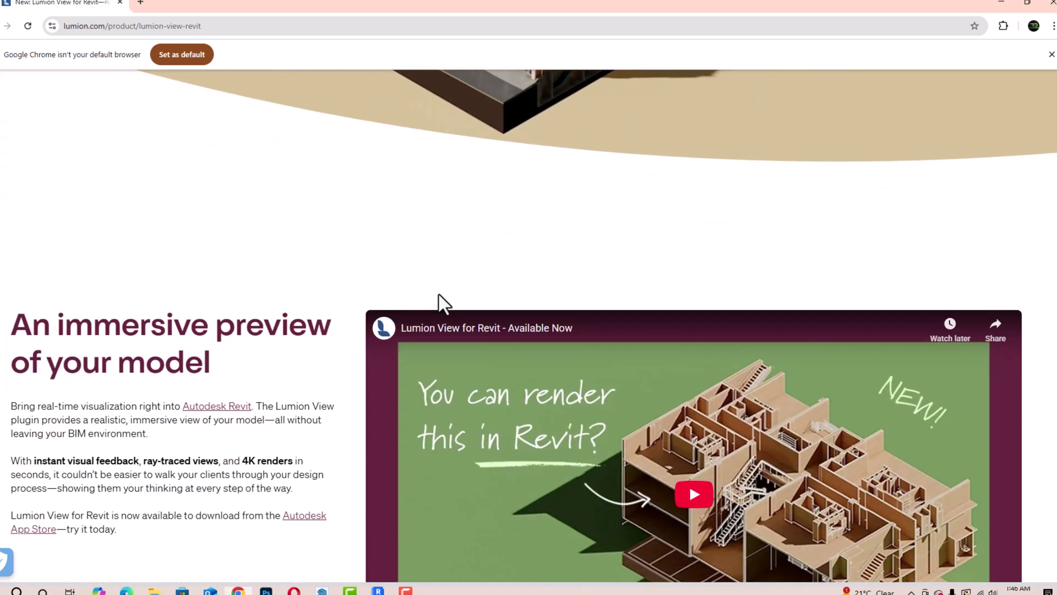
{"action": "scroll", "coordinate": [321, 287], "scroll_direction": "down", "scroll_amount": 1}
{"action": "scroll", "coordinate": [320, 287], "scroll_direction": "down", "scroll_amount": 2}
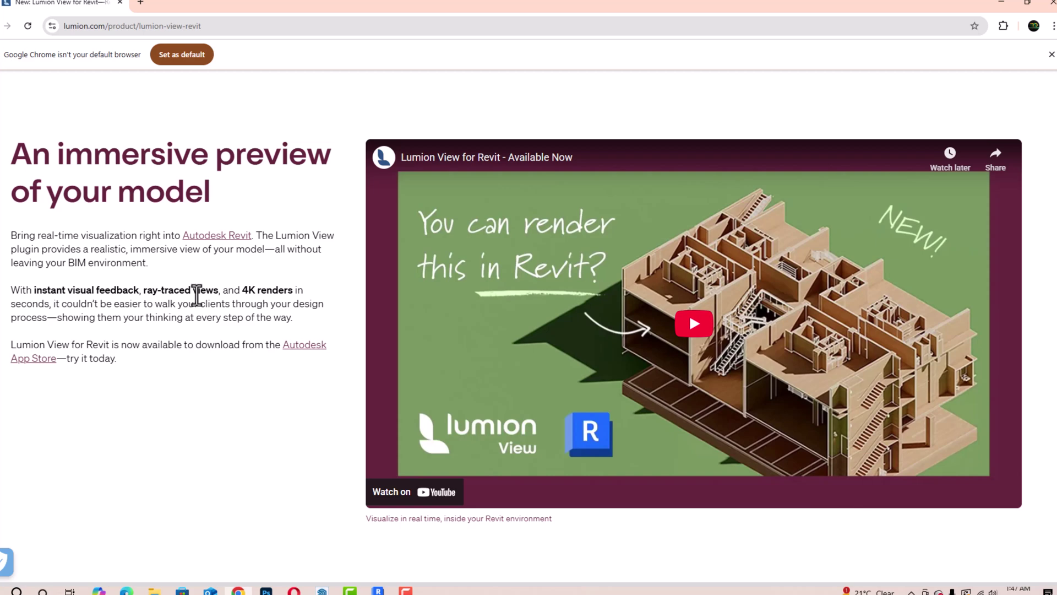
{"action": "scroll", "coordinate": [113, 247], "scroll_direction": "down", "scroll_amount": 3}
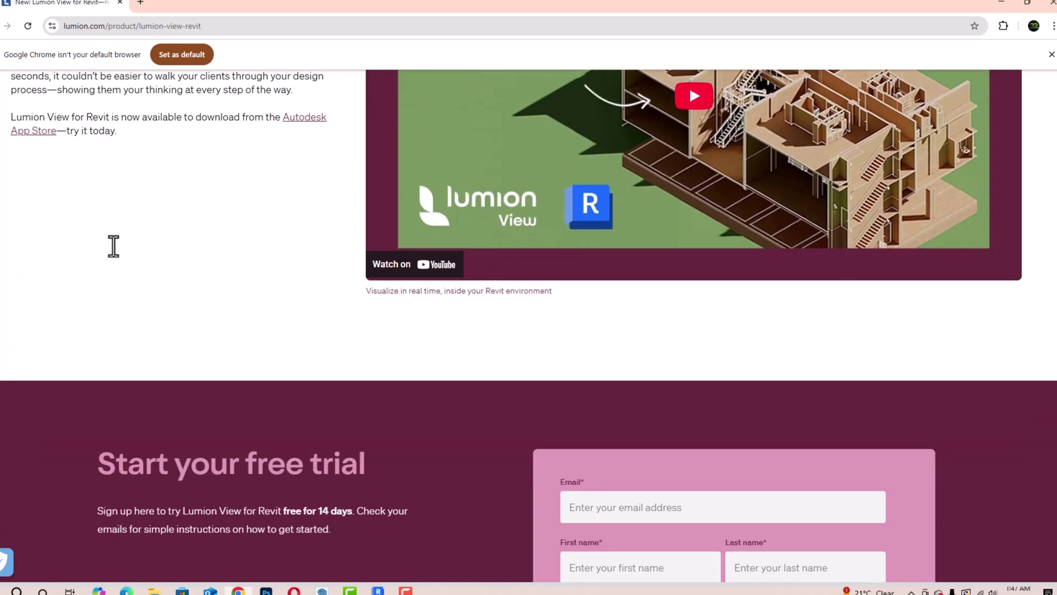
{"action": "scroll", "coordinate": [218, 228], "scroll_direction": "down", "scroll_amount": 2}
{"action": "scroll", "coordinate": [217, 229], "scroll_direction": "down", "scroll_amount": 3}
{"action": "scroll", "coordinate": [218, 228], "scroll_direction": "down", "scroll_amount": 4}
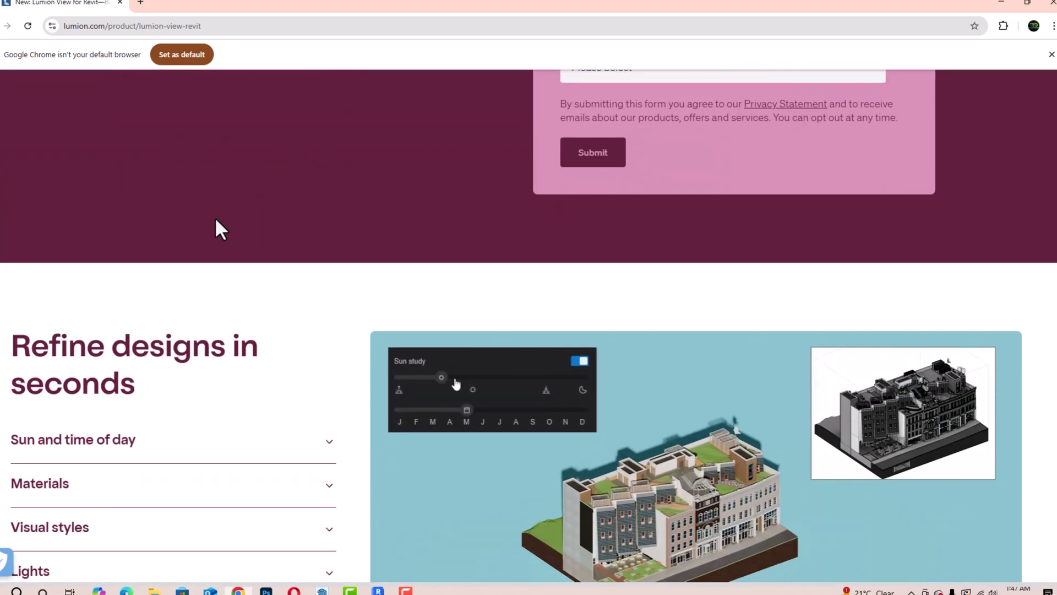
{"action": "scroll", "coordinate": [216, 222], "scroll_direction": "down", "scroll_amount": 2}
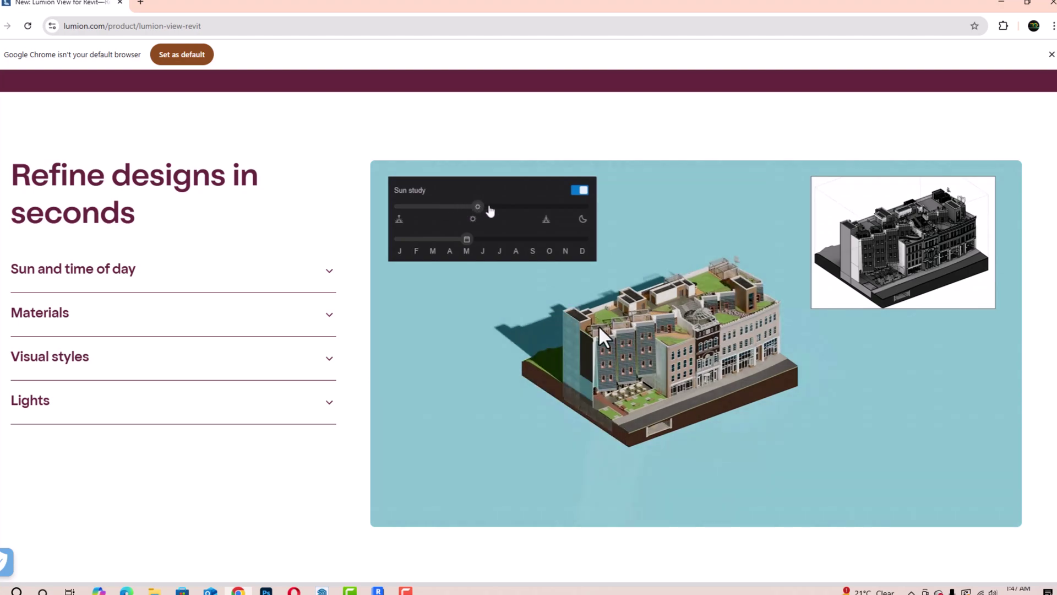
{"action": "scroll", "coordinate": [599, 326], "scroll_direction": "down", "scroll_amount": 1}
{"action": "scroll", "coordinate": [599, 325], "scroll_direction": "down", "scroll_amount": 2}
{"action": "scroll", "coordinate": [600, 326], "scroll_direction": "up", "scroll_amount": 4}
{"action": "scroll", "coordinate": [601, 323], "scroll_direction": "up", "scroll_amount": 4}
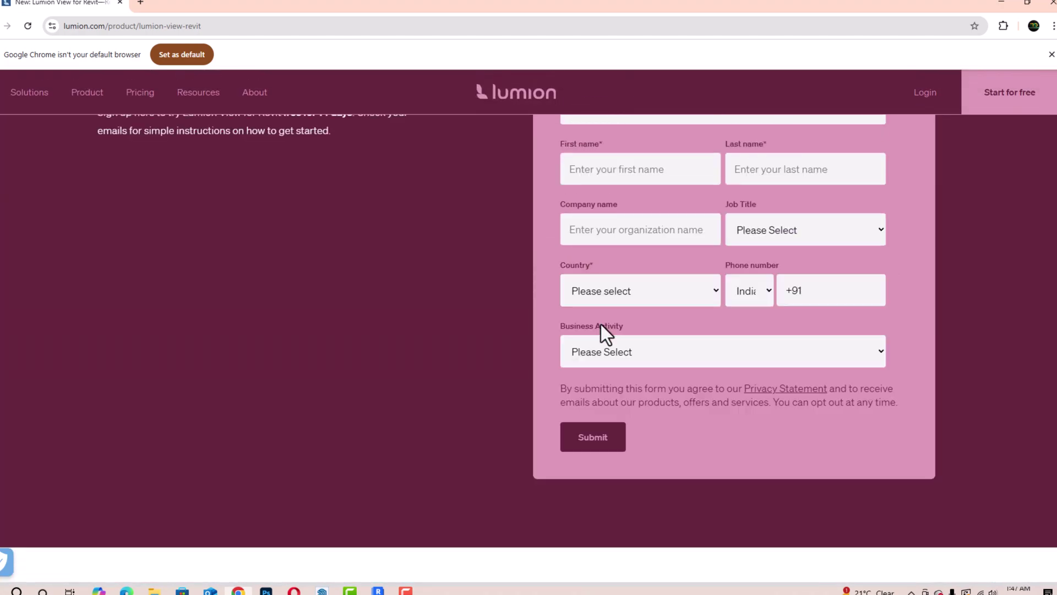
{"action": "scroll", "coordinate": [398, 300], "scroll_direction": "down", "scroll_amount": 3}
{"action": "scroll", "coordinate": [397, 300], "scroll_direction": "down", "scroll_amount": 4}
{"action": "scroll", "coordinate": [398, 302], "scroll_direction": "down", "scroll_amount": 4}
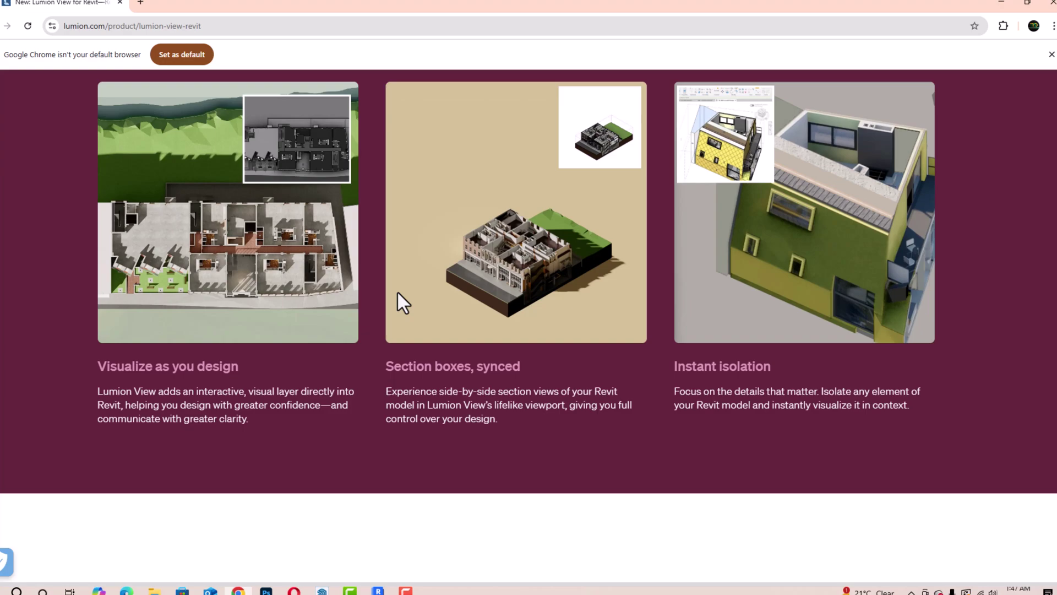
{"action": "scroll", "coordinate": [398, 293], "scroll_direction": "down", "scroll_amount": 2}
{"action": "scroll", "coordinate": [397, 294], "scroll_direction": "down", "scroll_amount": 3}
{"action": "scroll", "coordinate": [397, 293], "scroll_direction": "down", "scroll_amount": 3}
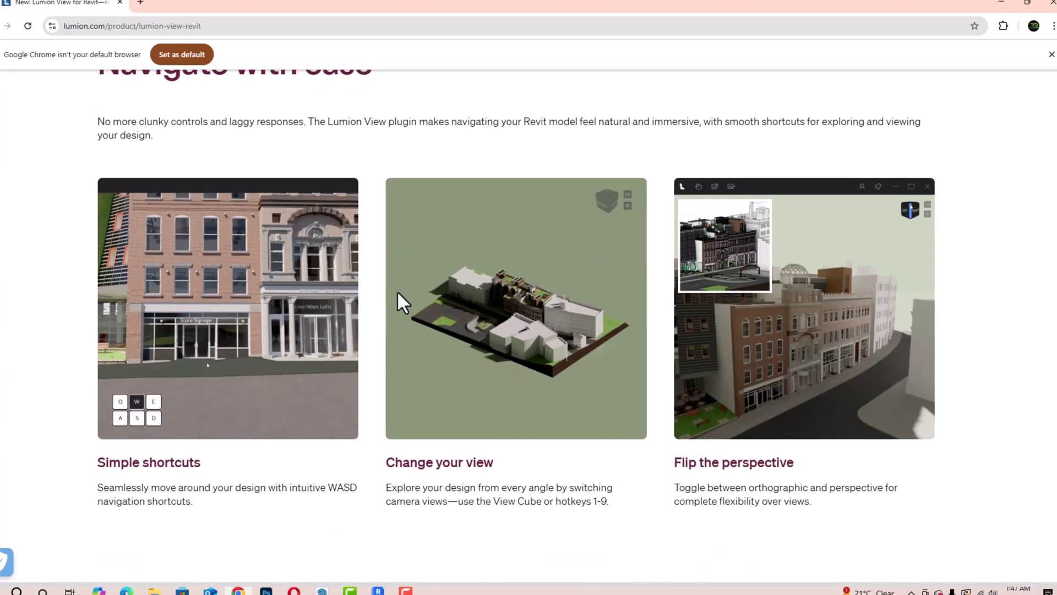
{"action": "scroll", "coordinate": [398, 291], "scroll_direction": "down", "scroll_amount": 3}
{"action": "scroll", "coordinate": [398, 290], "scroll_direction": "down", "scroll_amount": 3}
{"action": "scroll", "coordinate": [397, 291], "scroll_direction": "down", "scroll_amount": 2}
{"action": "scroll", "coordinate": [398, 291], "scroll_direction": "down", "scroll_amount": 2}
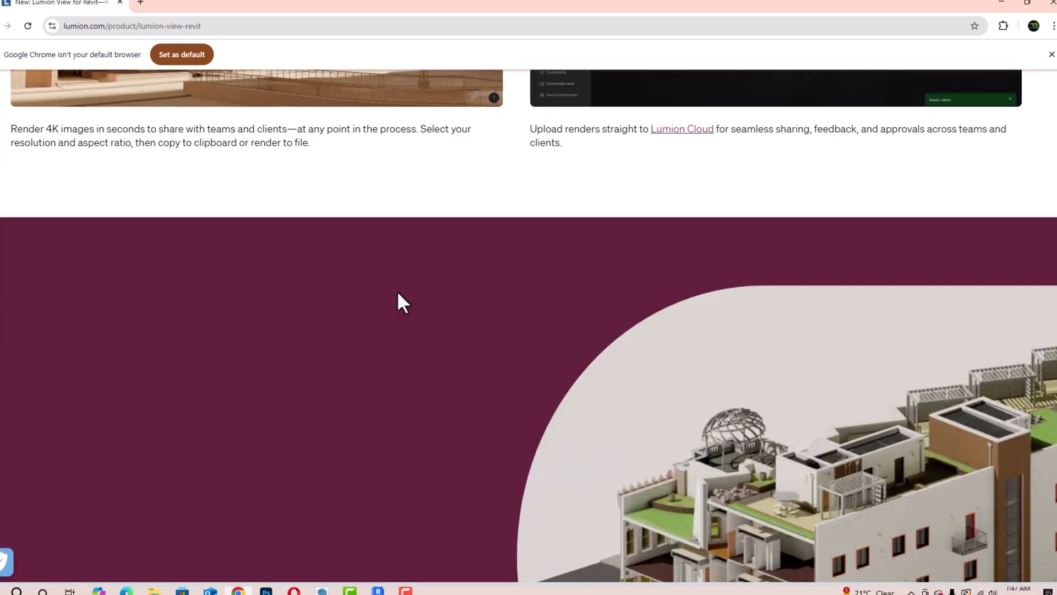
{"action": "scroll", "coordinate": [398, 303], "scroll_direction": "down", "scroll_amount": 3}
{"action": "scroll", "coordinate": [398, 303], "scroll_direction": "down", "scroll_amount": 3}
{"action": "scroll", "coordinate": [397, 303], "scroll_direction": "down", "scroll_amount": 3}
{"action": "scroll", "coordinate": [398, 304], "scroll_direction": "down", "scroll_amount": 3}
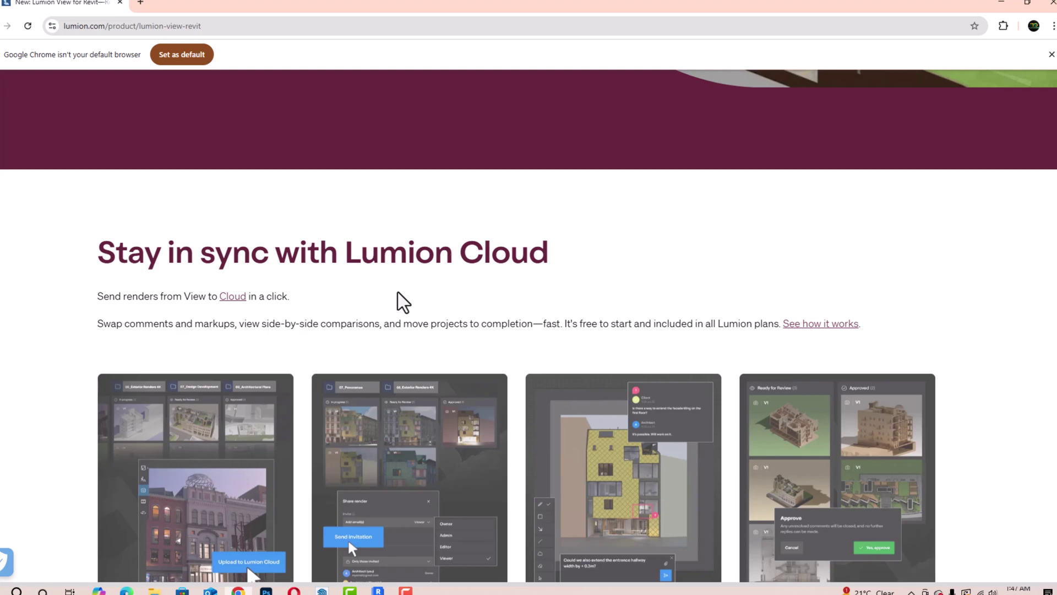
{"action": "scroll", "coordinate": [397, 291], "scroll_direction": "down", "scroll_amount": 2}
{"action": "scroll", "coordinate": [397, 289], "scroll_direction": "up", "scroll_amount": 3}
{"action": "scroll", "coordinate": [397, 288], "scroll_direction": "up", "scroll_amount": 5}
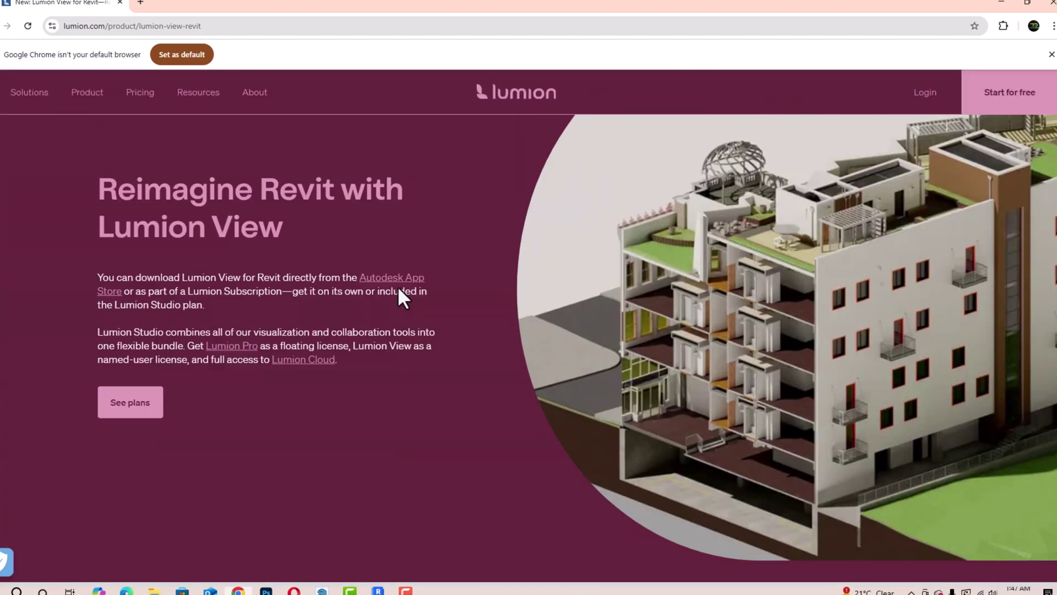
{"action": "scroll", "coordinate": [399, 290], "scroll_direction": "up", "scroll_amount": 3}
{"action": "scroll", "coordinate": [369, 369], "scroll_direction": "down", "scroll_amount": 3}
{"action": "scroll", "coordinate": [367, 360], "scroll_direction": "down", "scroll_amount": 1}
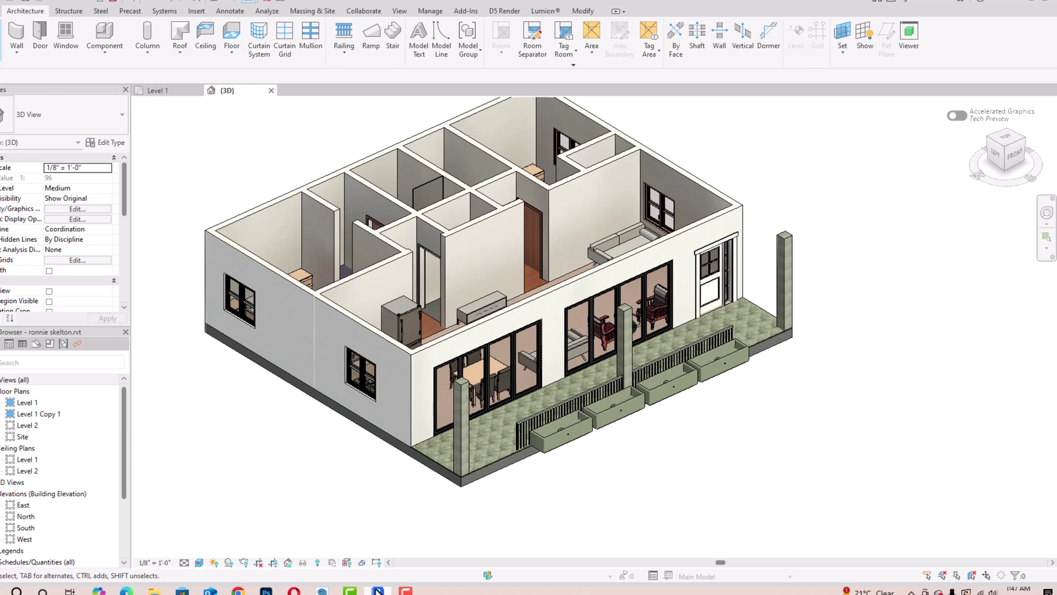
{"action": "scroll", "coordinate": [596, 412], "scroll_direction": "down", "scroll_amount": 2}
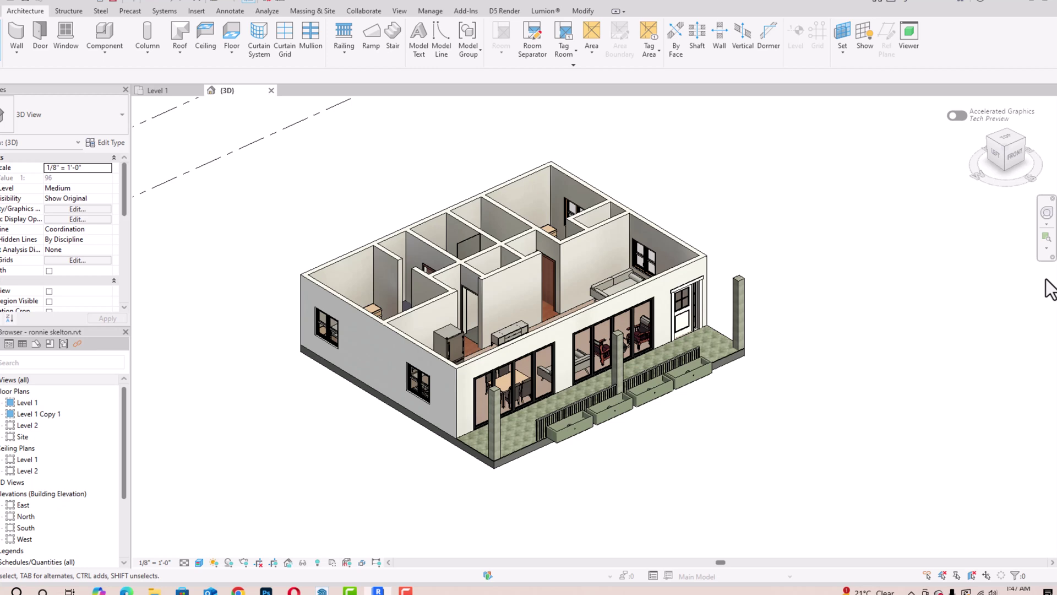
- Switch to Revit's Lumion® ribbon tab to show the plug-in tools
{"action": "left_click", "coordinate": [545, 11]}
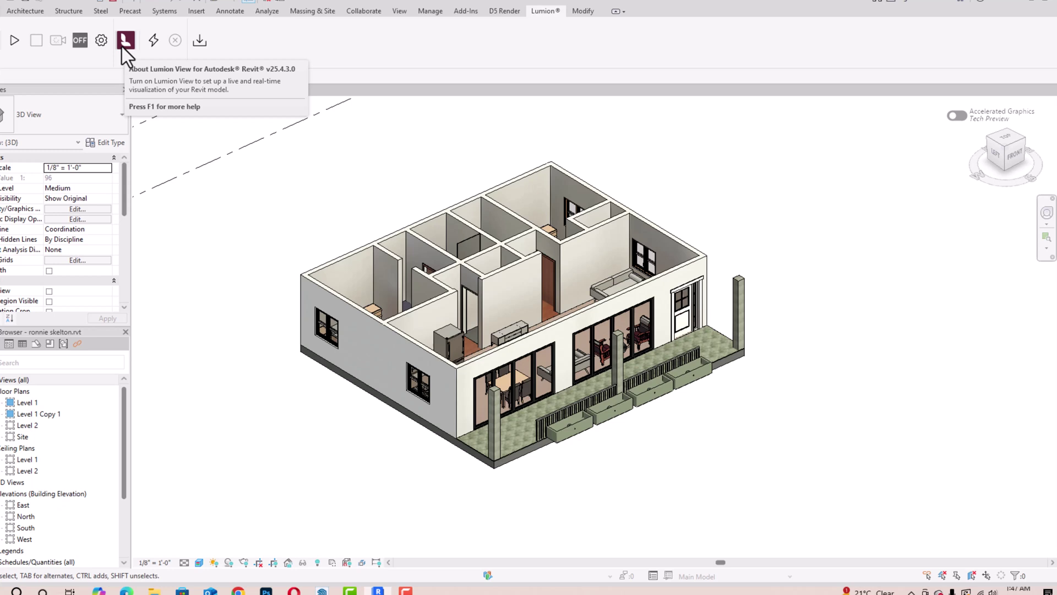
- Launch Start Lumion View to load the house model as a live render
{"action": "left_click", "coordinate": [152, 42]}
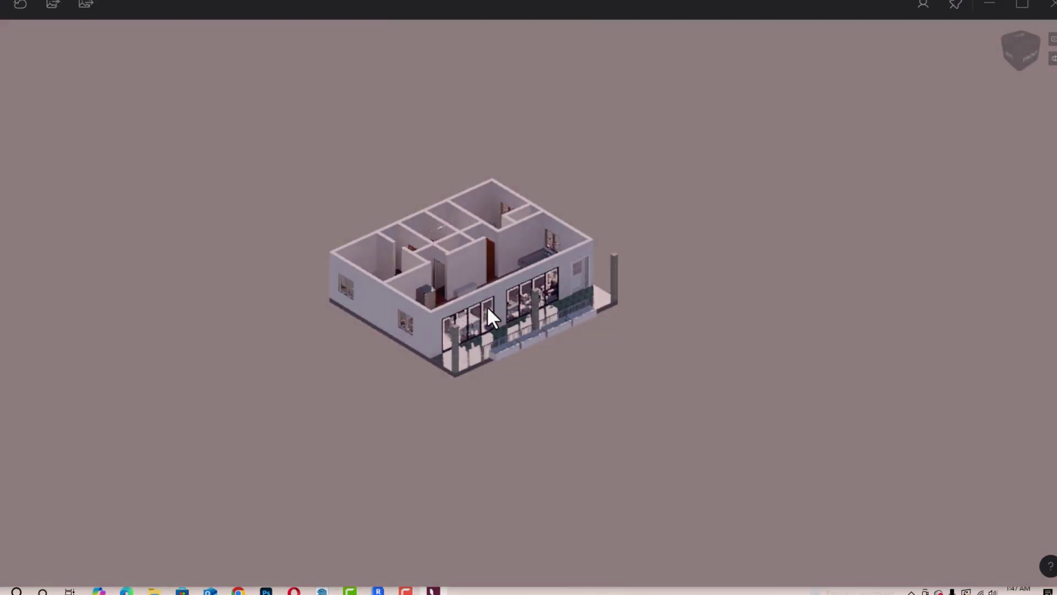
{"action": "scroll", "coordinate": [406, 298], "scroll_direction": "up", "scroll_amount": 2}
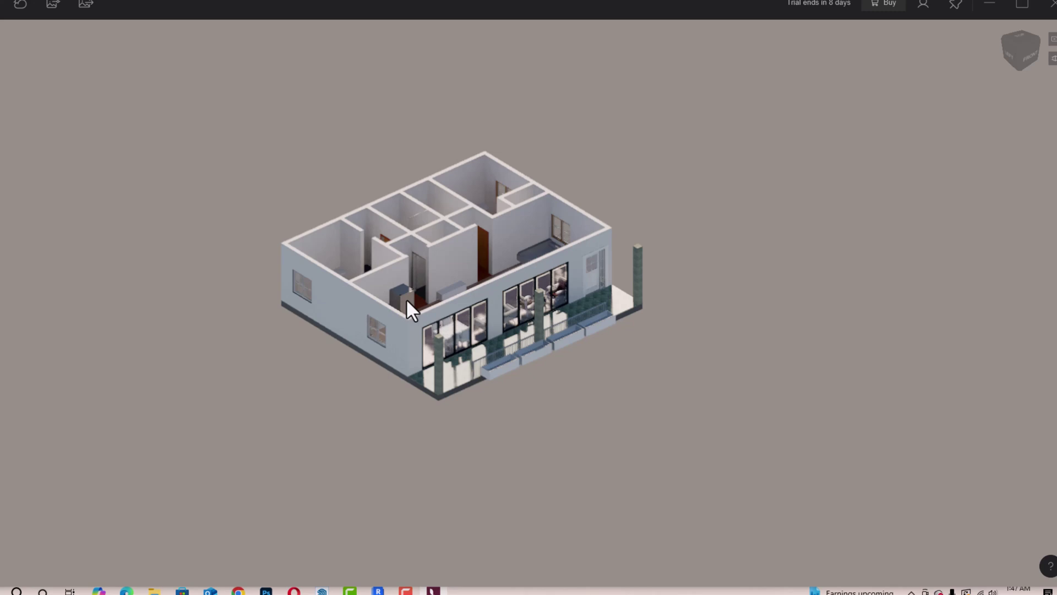
{"action": "scroll", "coordinate": [406, 298], "scroll_direction": "up", "scroll_amount": 2}
{"action": "scroll", "coordinate": [393, 285], "scroll_direction": "up", "scroll_amount": 2}
{"action": "scroll", "coordinate": [392, 285], "scroll_direction": "up", "scroll_amount": 2}
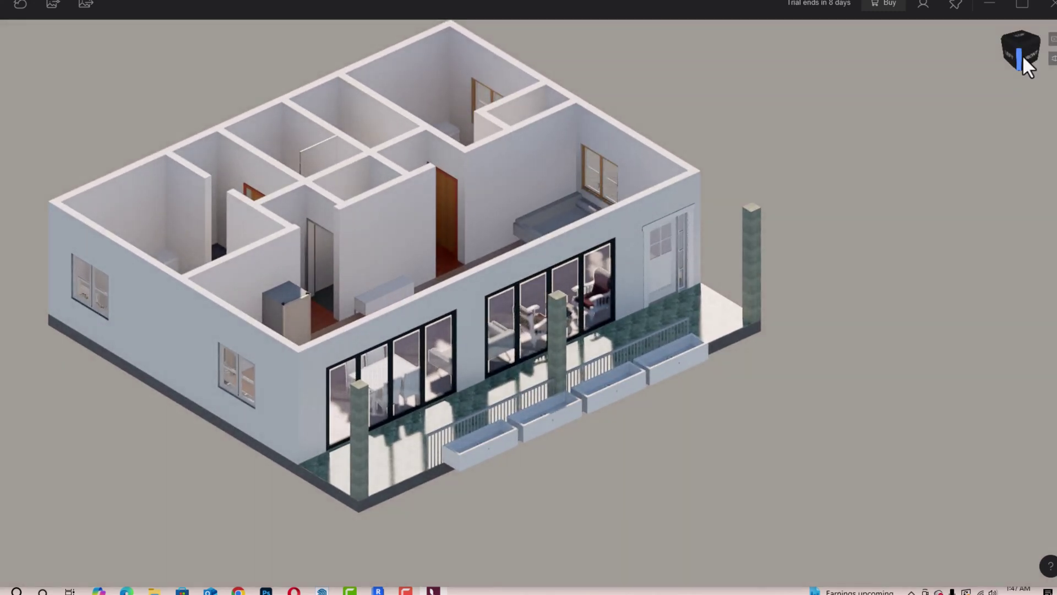
- Orbit the house to a corner overview and switch the view to perspective projection
{"action": "left_click_drag", "start_coordinate": [1026, 55], "coordinate": [1008, 93]}
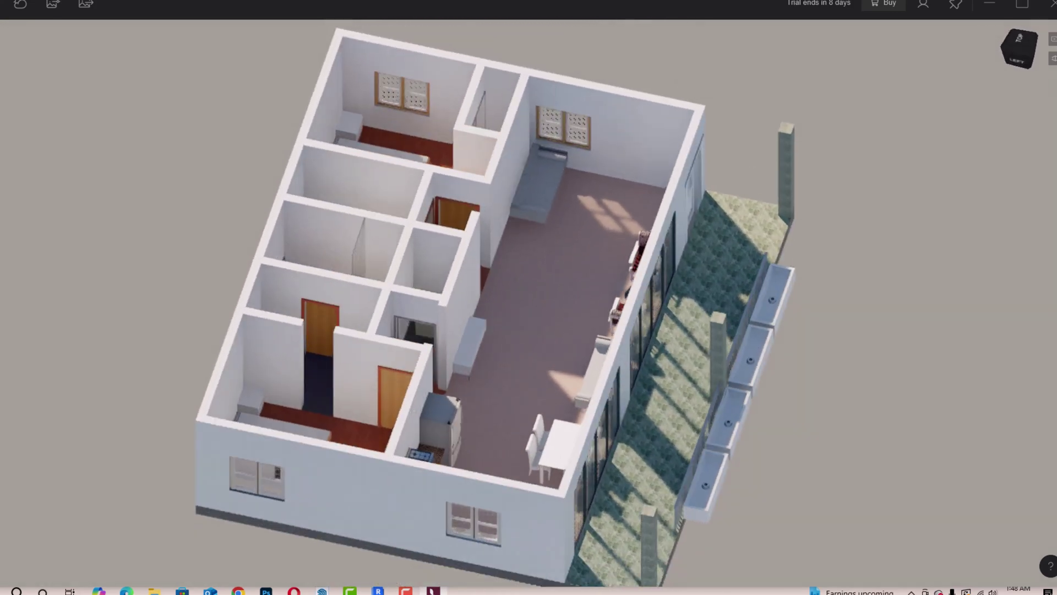
{"action": "left_click_drag", "start_coordinate": [1008, 94], "coordinate": [1009, 94]}
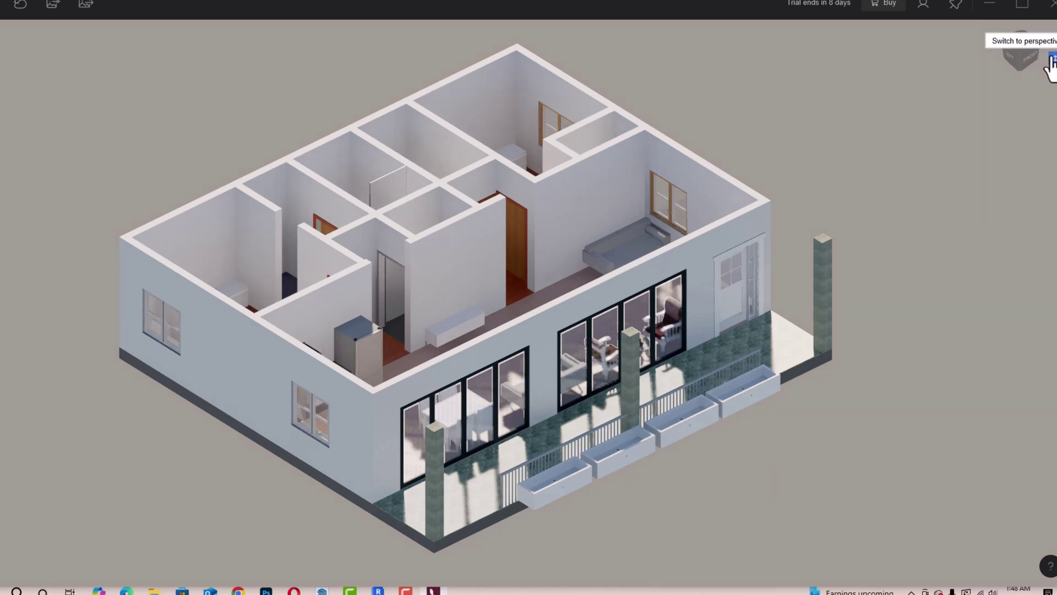
{"action": "left_click", "coordinate": [1052, 62]}
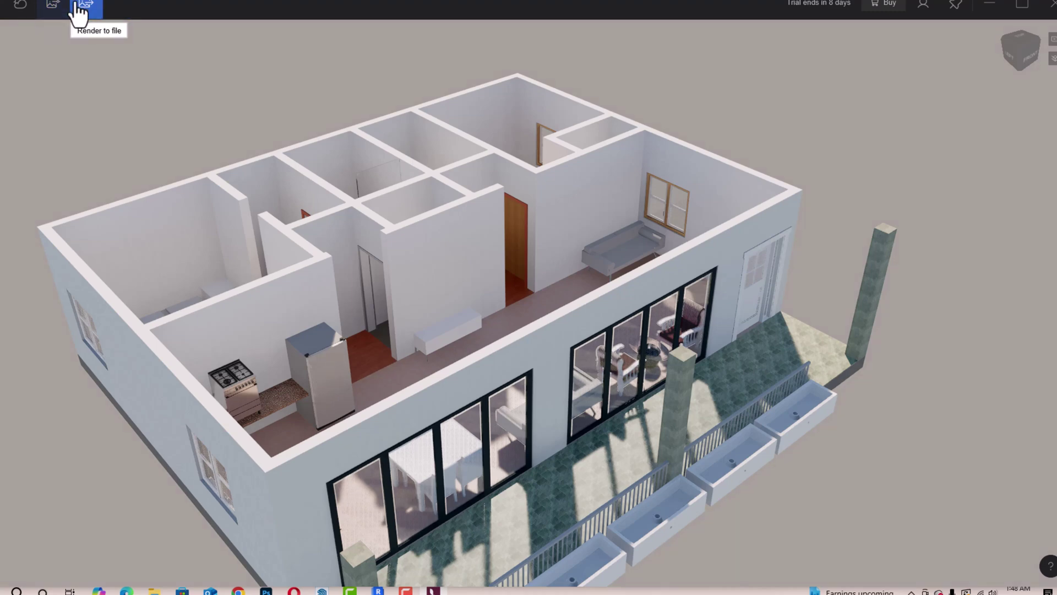
- Try the Conceptual visual style with Wood, Styrofoam and Glossy finishes
{"action": "left_click", "coordinate": [53, 18]}
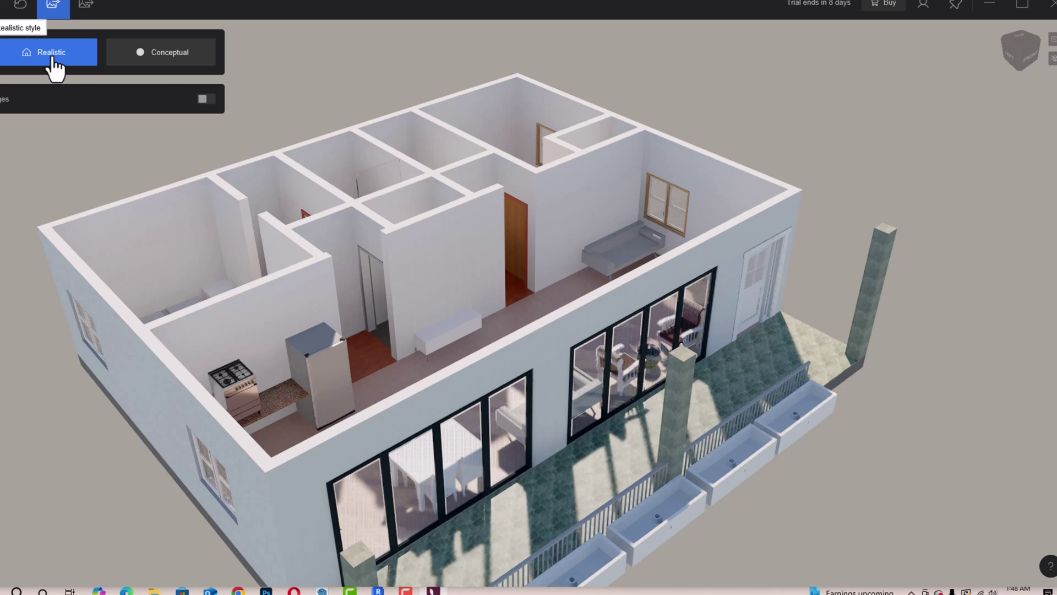
{"action": "left_click", "coordinate": [160, 59]}
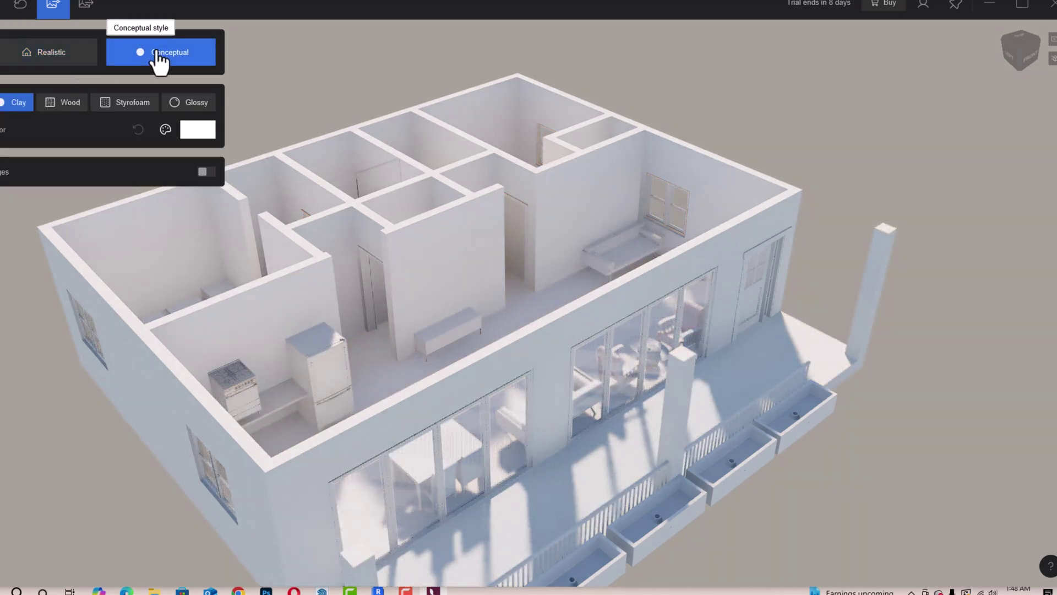
{"action": "left_click", "coordinate": [43, 108]}
{"action": "left_click", "coordinate": [118, 107]}
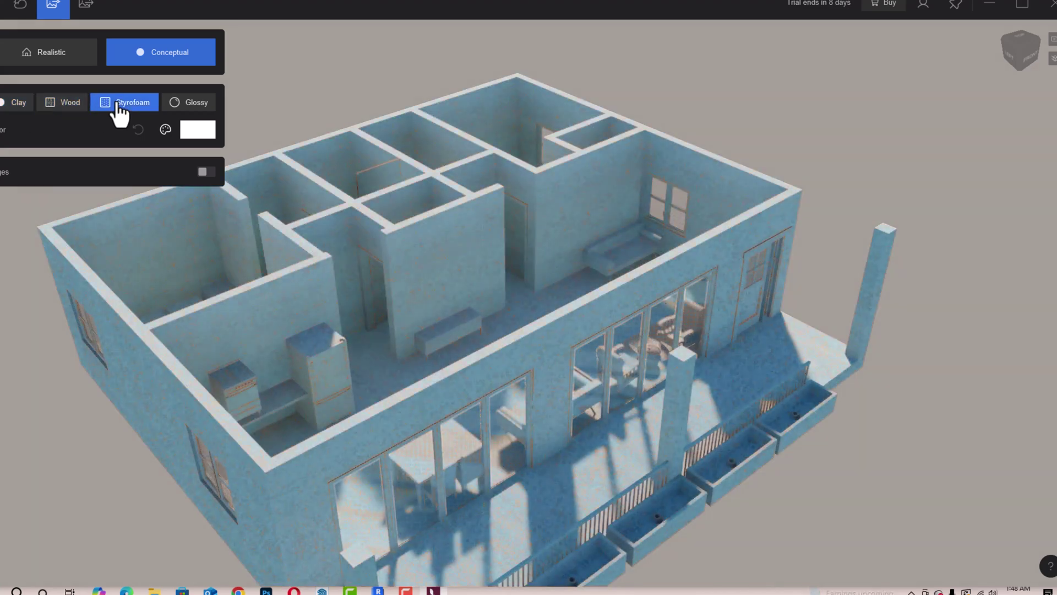
{"action": "left_click", "coordinate": [177, 106]}
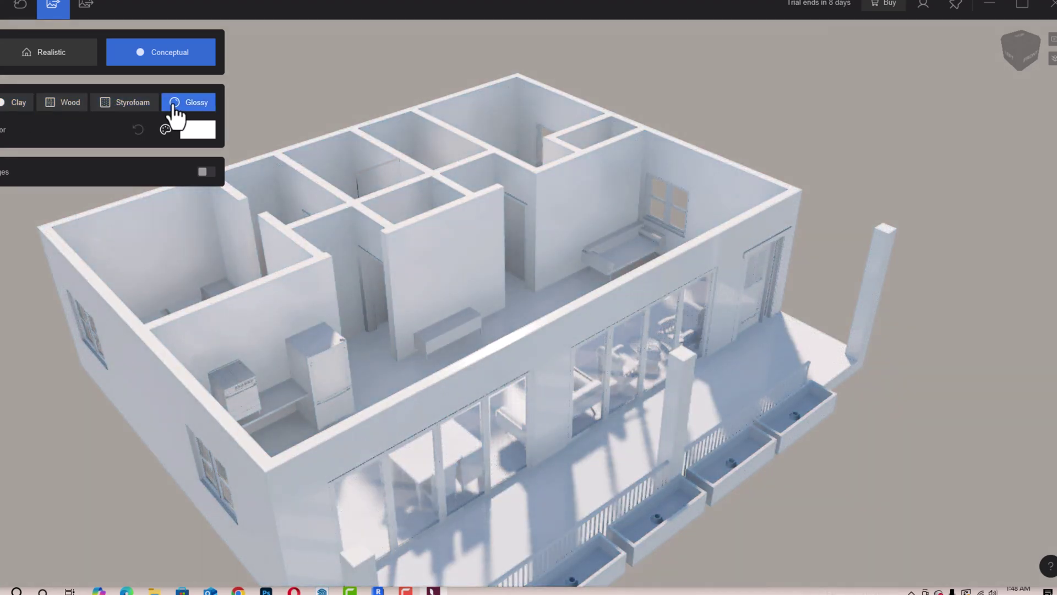
- Tint the conceptual model reddish, then lighten it back to near white
{"action": "left_click", "coordinate": [195, 130]}
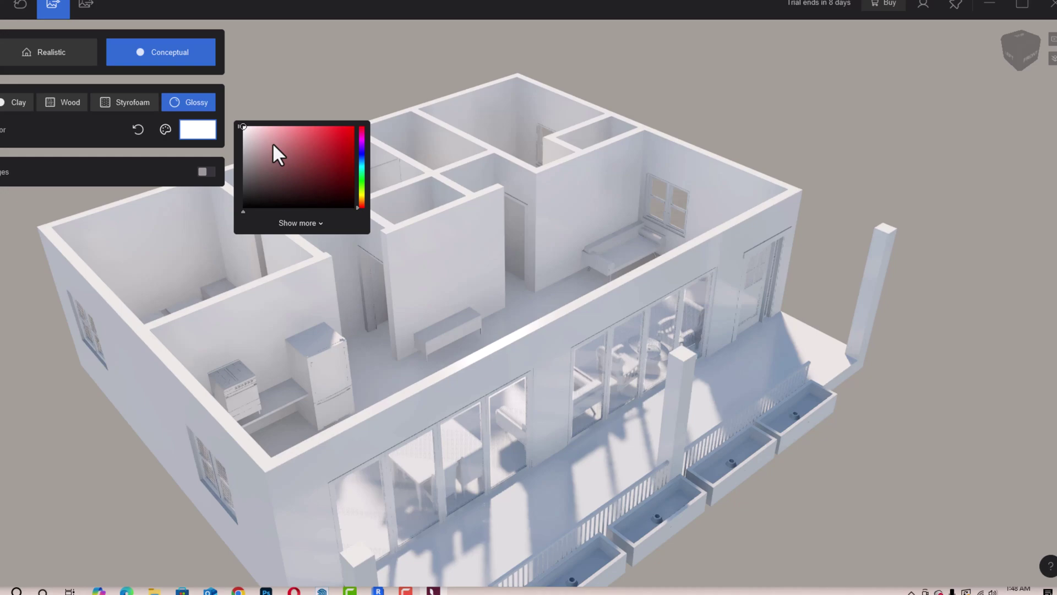
{"action": "left_click", "coordinate": [285, 166]}
{"action": "mouse_move", "coordinate": [285, 166]}
{"action": "left_mouse_down"}
{"action": "mouse_move", "coordinate": [266, 151]}
{"action": "mouse_move", "coordinate": [244, 173]}
{"action": "mouse_move", "coordinate": [232, 132]}
{"action": "left_mouse_up"}
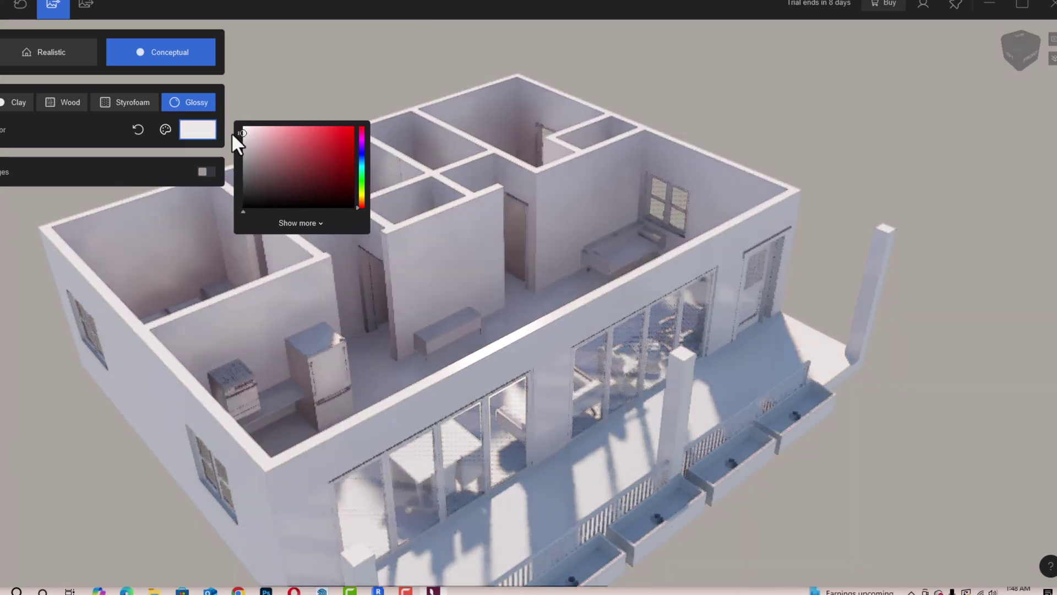
{"action": "left_click", "coordinate": [165, 131]}
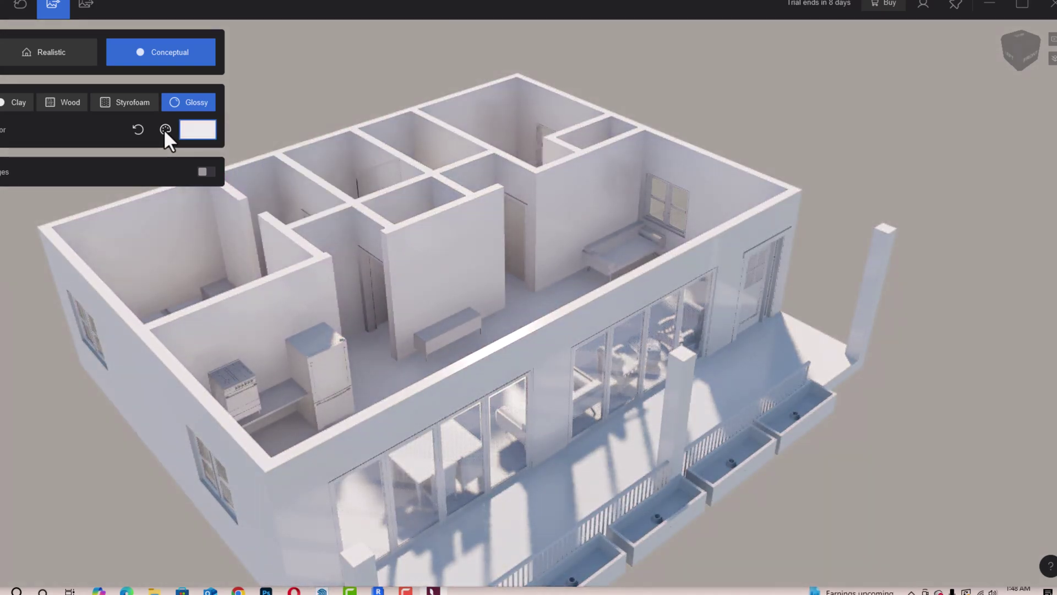
- Toggle edge outlines on and off, return to Realistic style, and show environment settings
{"action": "left_click", "coordinate": [206, 174]}
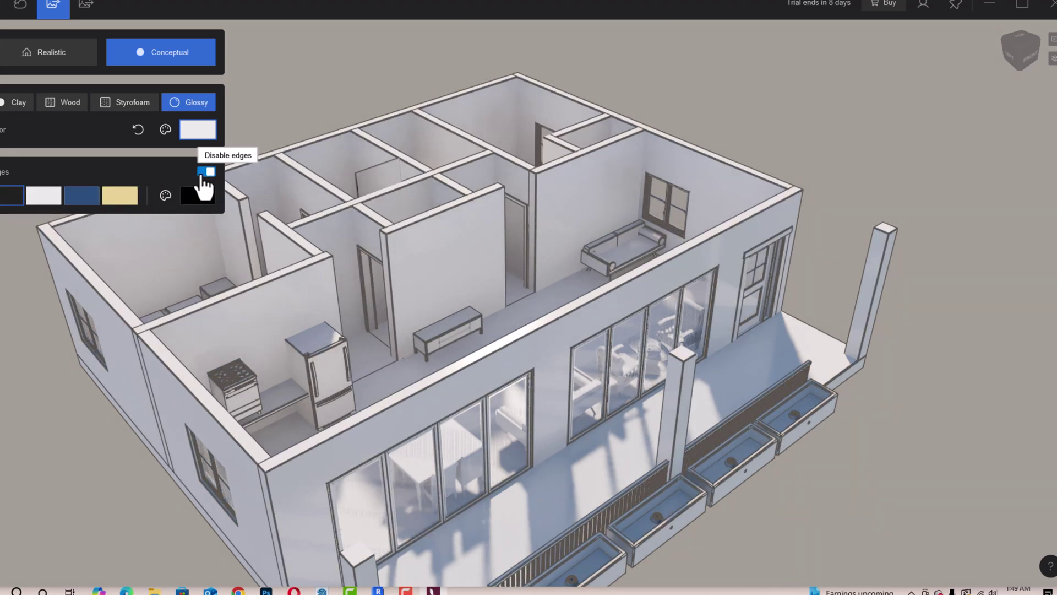
{"action": "left_click", "coordinate": [203, 174]}
{"action": "left_click", "coordinate": [51, 61]}
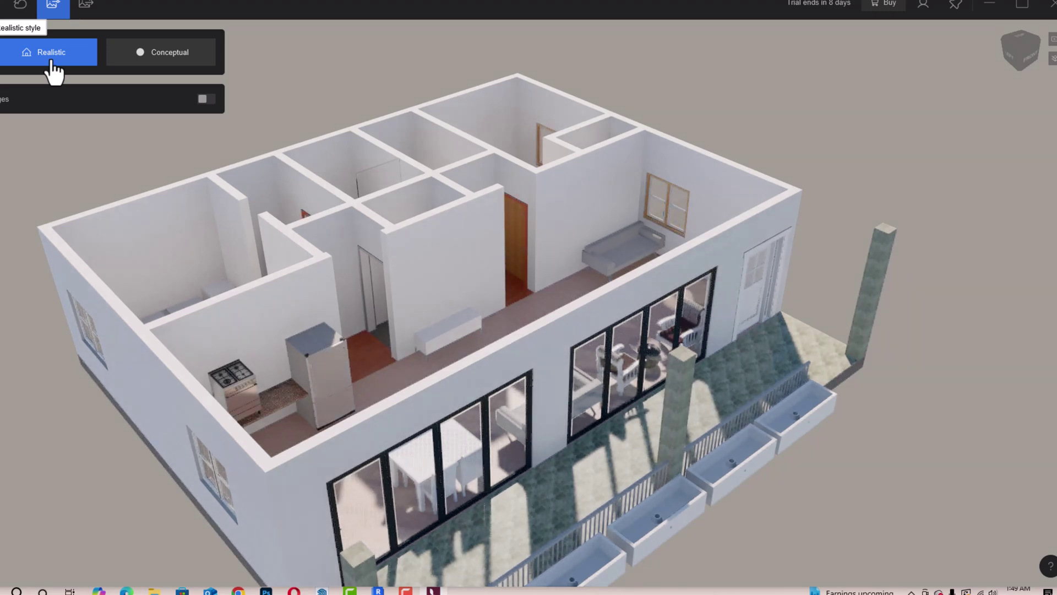
{"action": "left_click", "coordinate": [21, 16]}
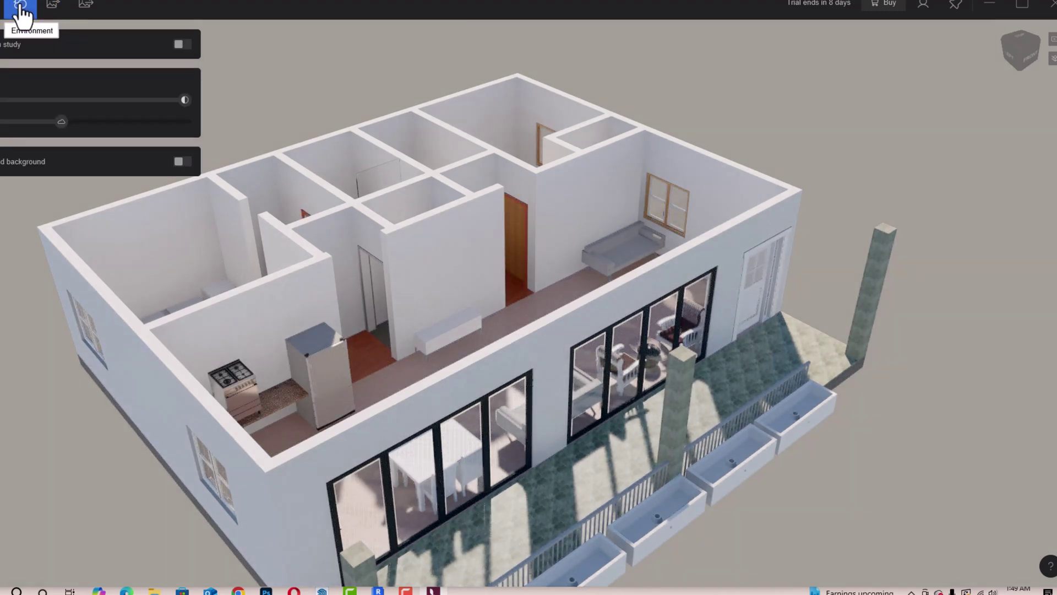
- Override the sun study with a daytime hour and March, trying and removing a solid background
{"action": "left_click", "coordinate": [183, 46]}
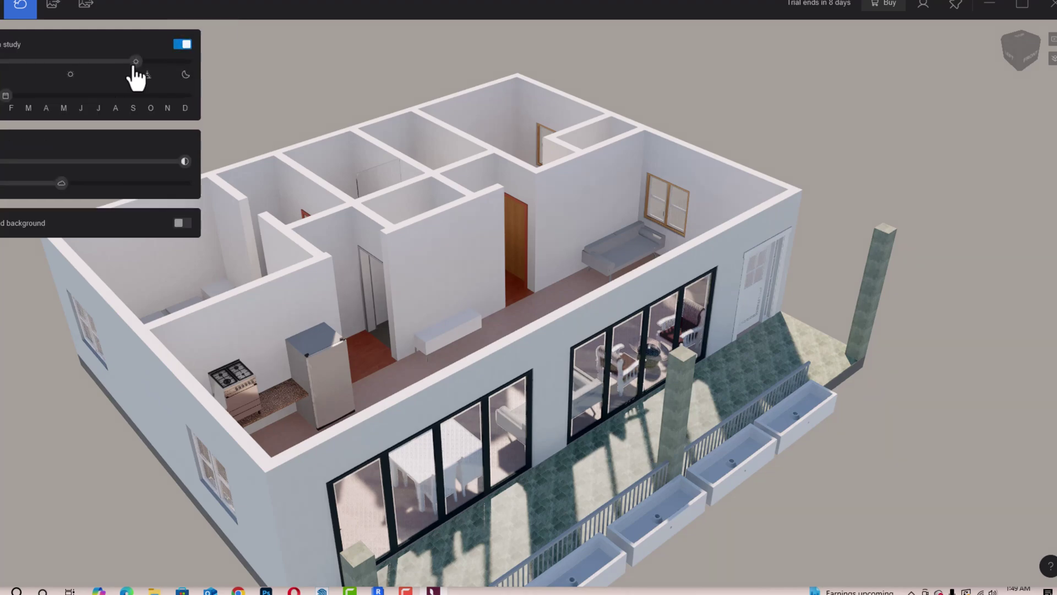
{"action": "mouse_move", "coordinate": [136, 62]}
{"action": "left_mouse_down"}
{"action": "mouse_move", "coordinate": [107, 62]}
{"action": "mouse_move", "coordinate": [151, 61]}
{"action": "left_mouse_up"}
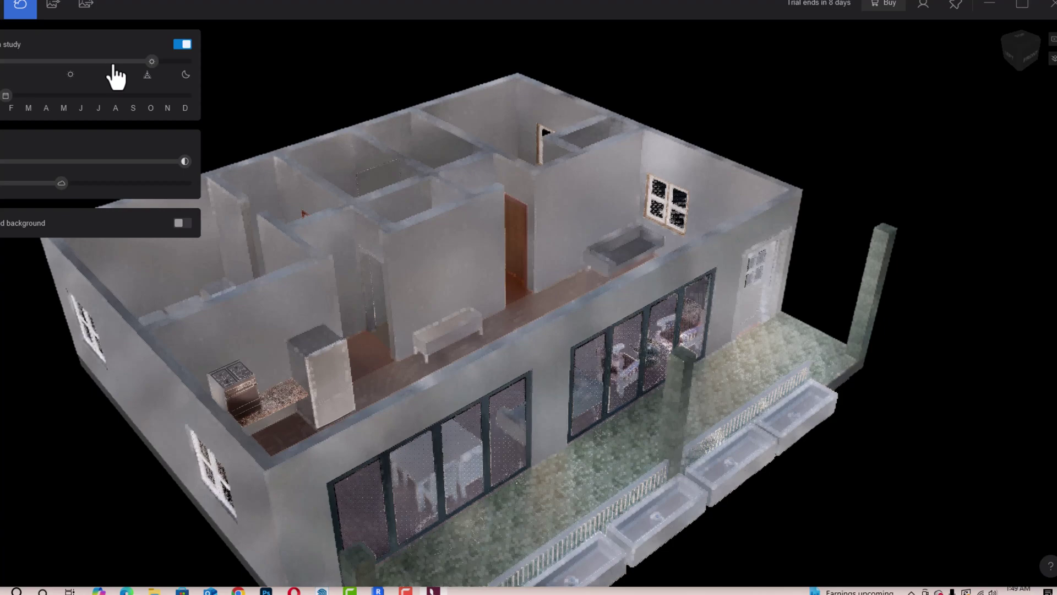
{"action": "left_click", "coordinate": [101, 61]}
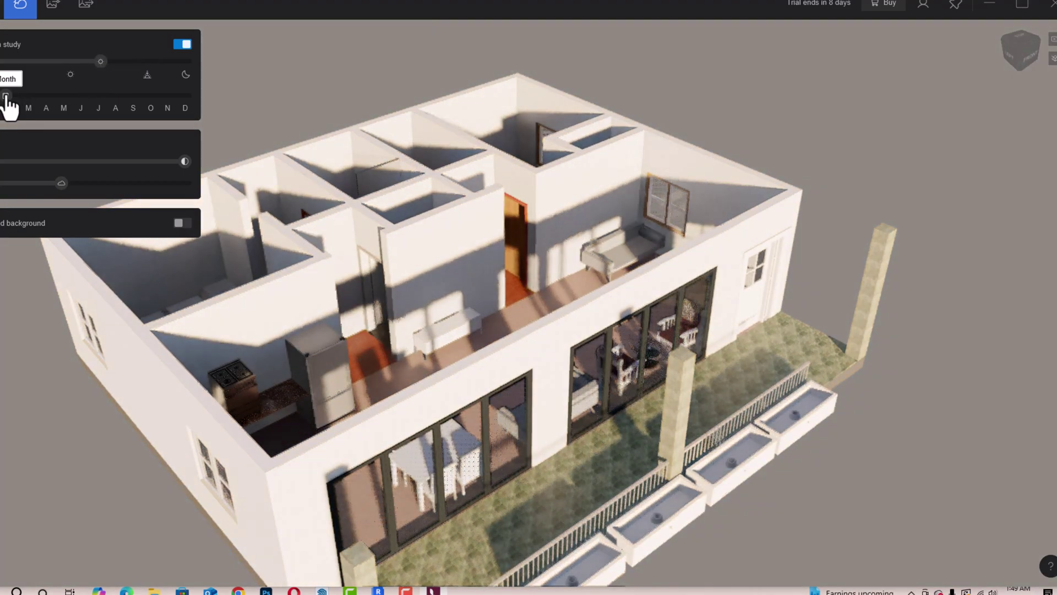
{"action": "mouse_move", "coordinate": [7, 100]}
{"action": "left_mouse_down"}
{"action": "mouse_move", "coordinate": [39, 99]}
{"action": "mouse_move", "coordinate": [29, 98]}
{"action": "left_mouse_up"}
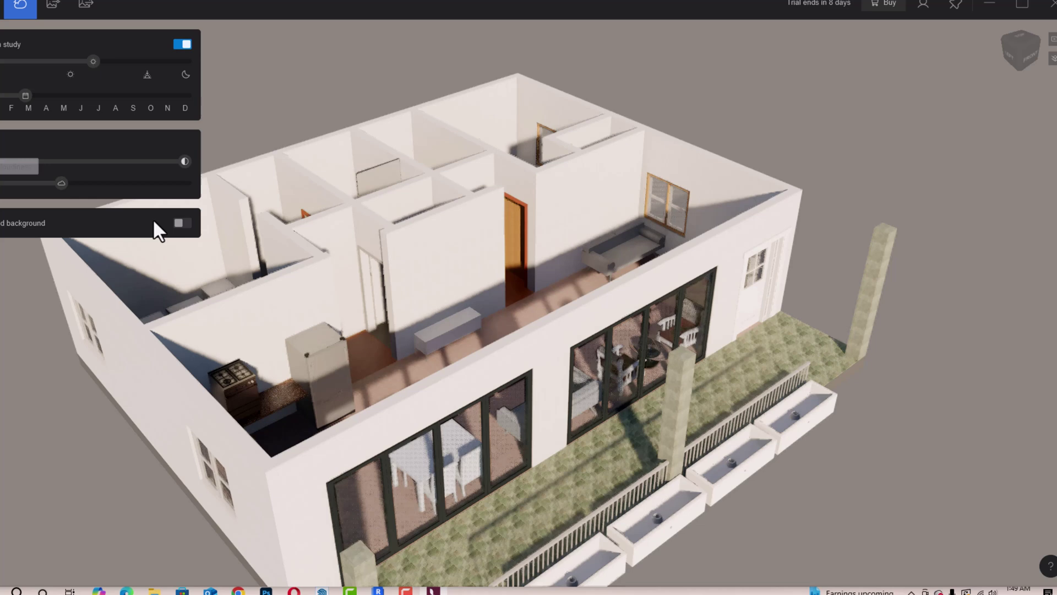
{"action": "left_click", "coordinate": [186, 225]}
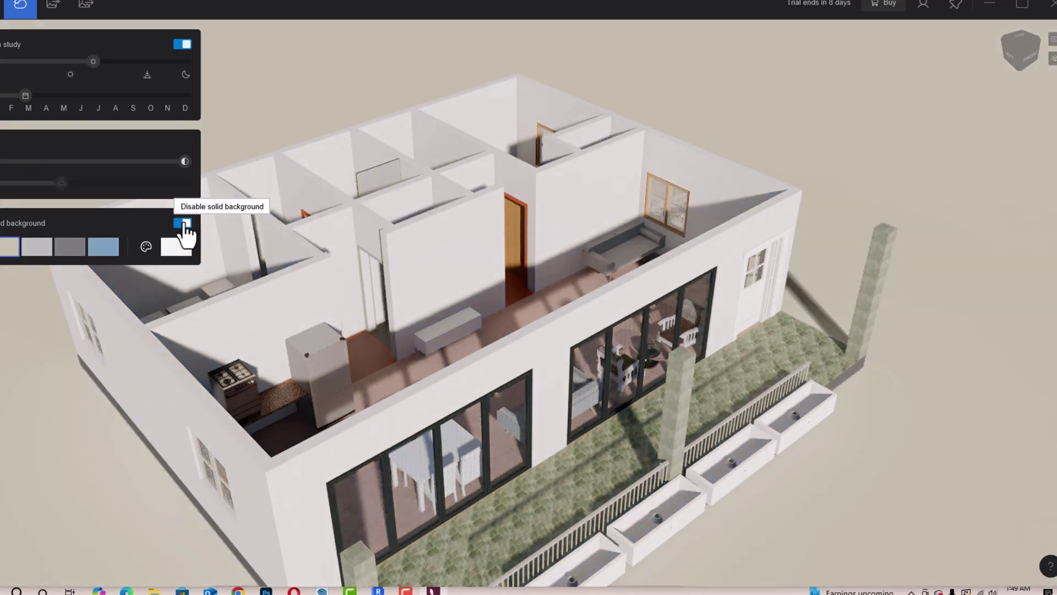
{"action": "left_click", "coordinate": [183, 225]}
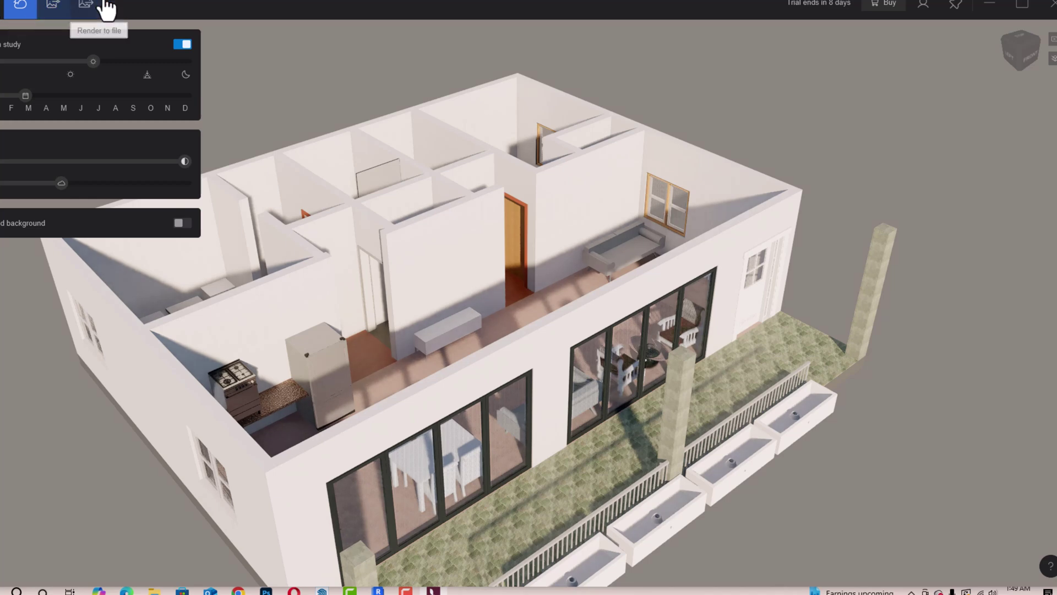
- Set the render output to 4K and save the image under the suggested name
{"action": "left_click", "coordinate": [87, 15]}
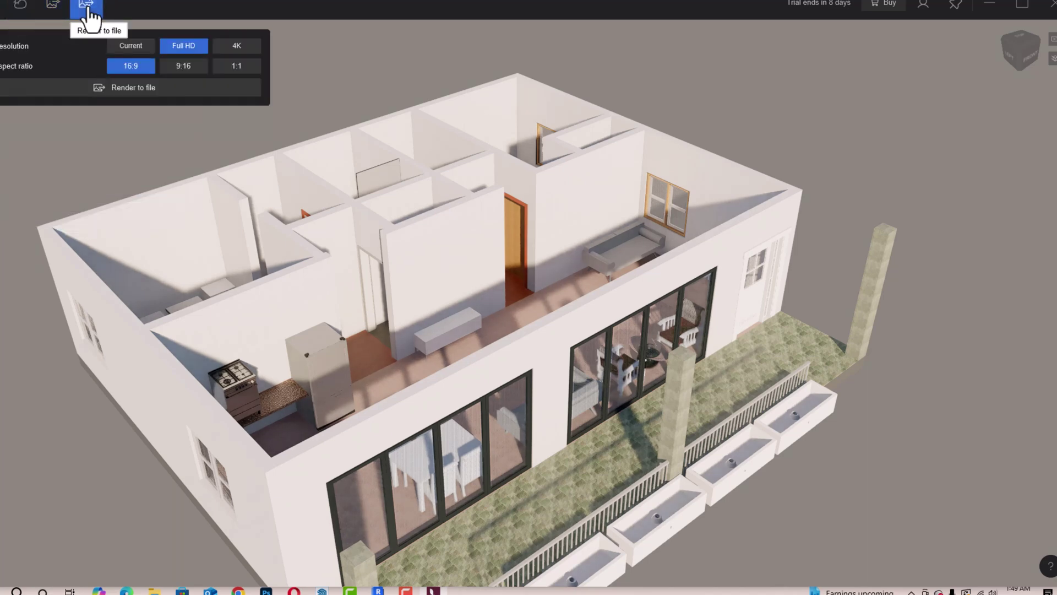
{"action": "left_click", "coordinate": [233, 56]}
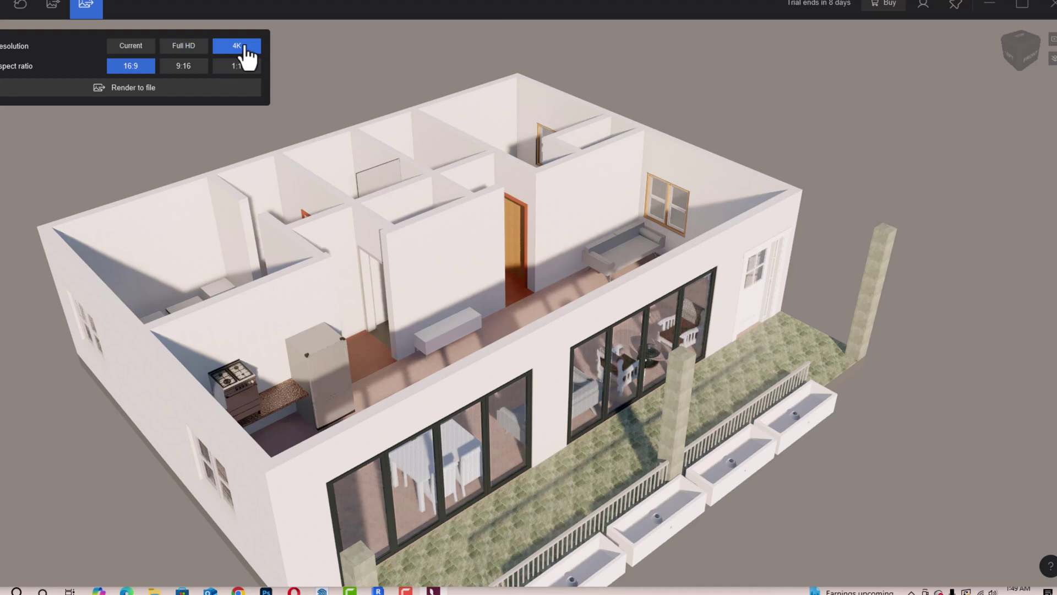
{"action": "left_click", "coordinate": [135, 88]}
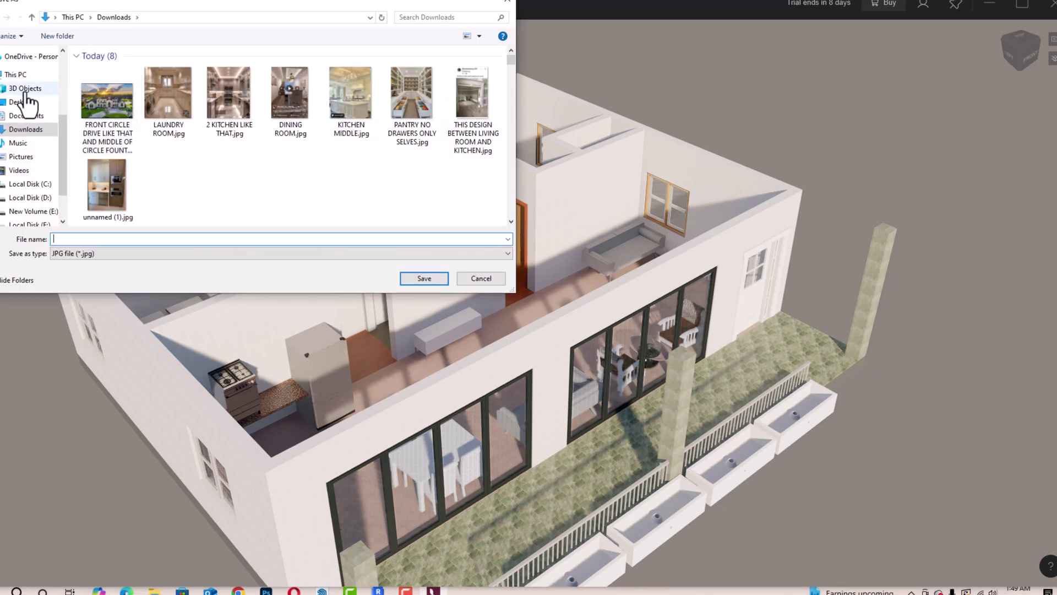
{"action": "type", "text": "d"}
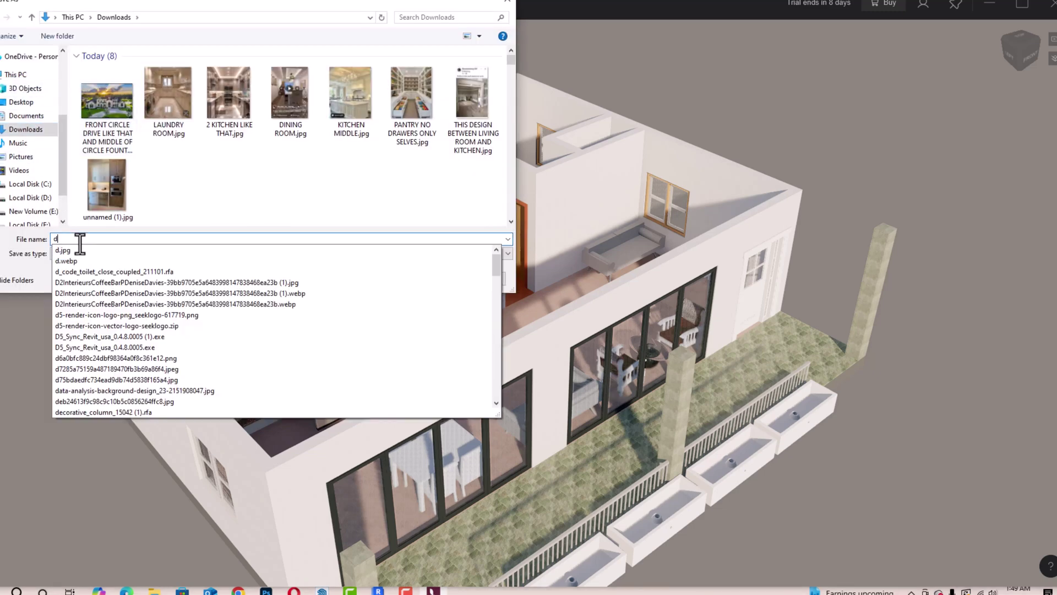
{"action": "left_click", "coordinate": [205, 216]}
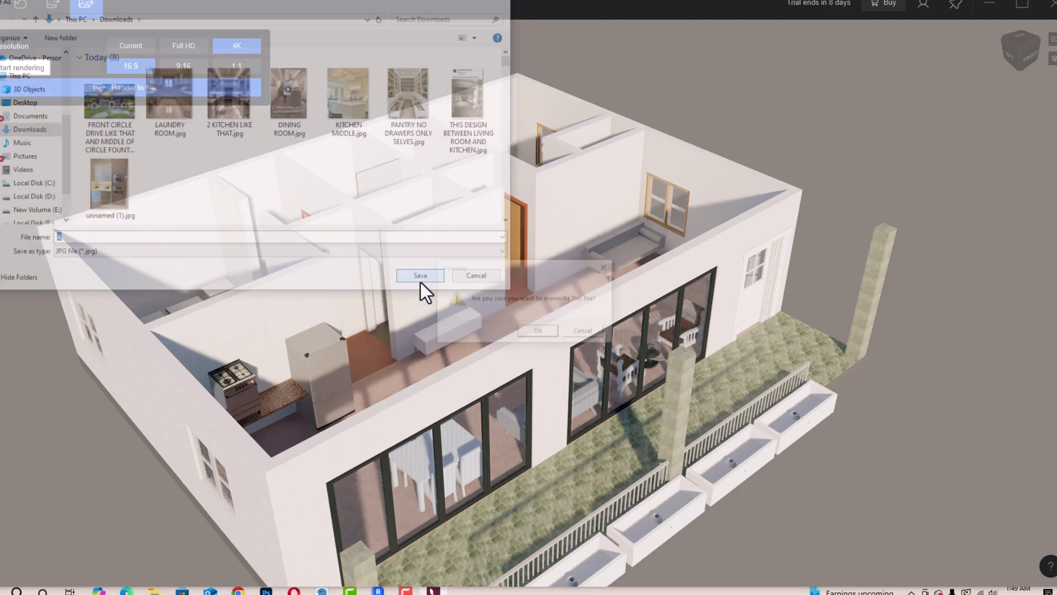
{"action": "left_click", "coordinate": [420, 282]}
- Confirm overwriting the existing image file so the 4K render proceeds
{"action": "left_click", "coordinate": [536, 332]}
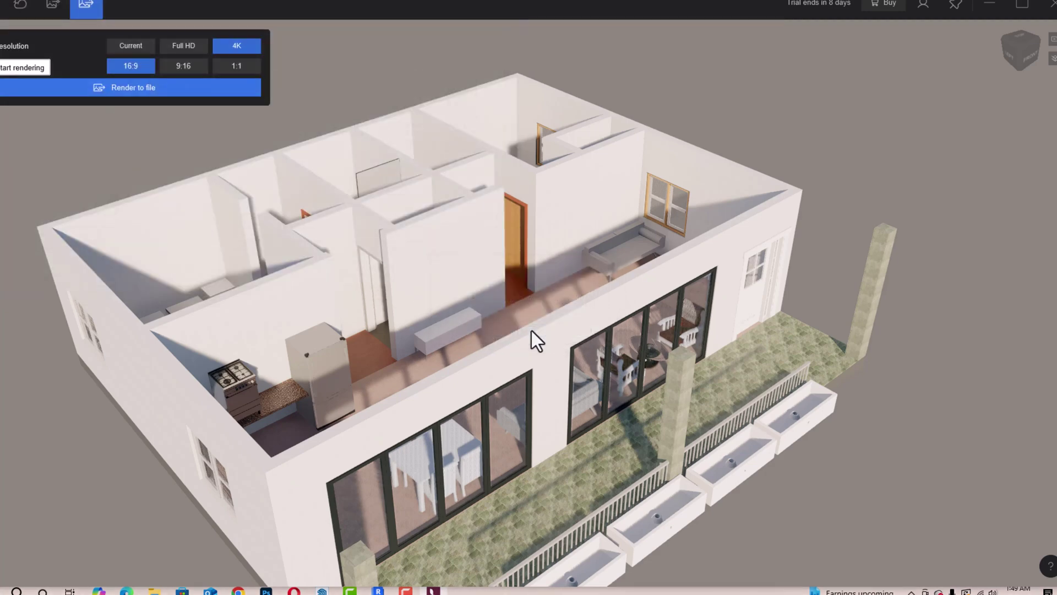